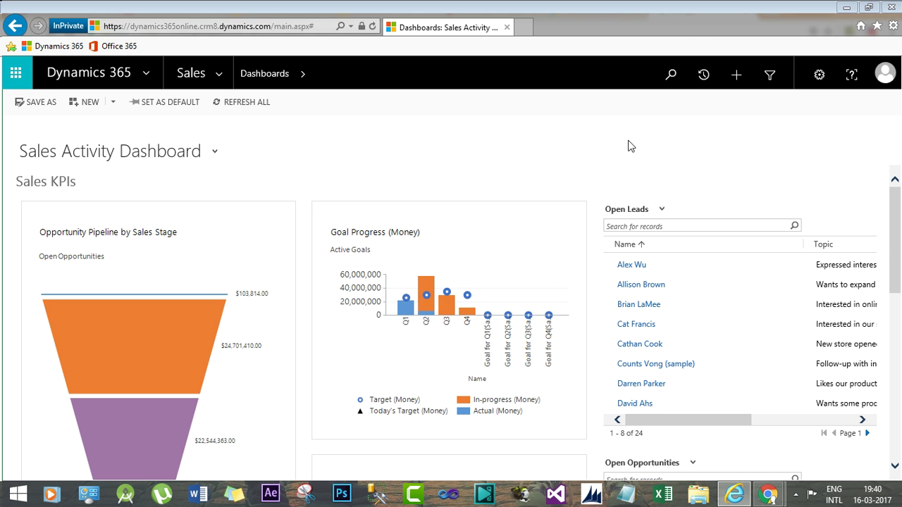
Restore the Dynamics 365 window and switch the navigation map to the Settings area
left_click(845, 8)
left_click(843, 7)
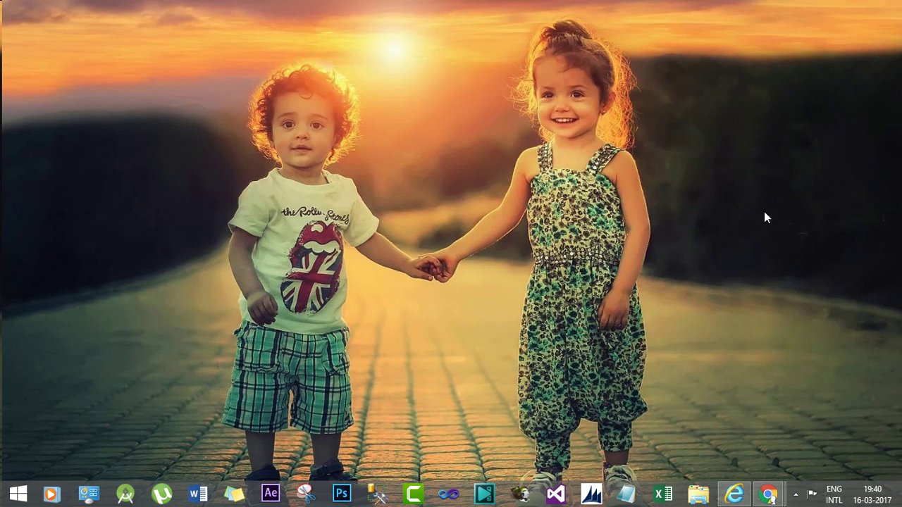
left_click(735, 496)
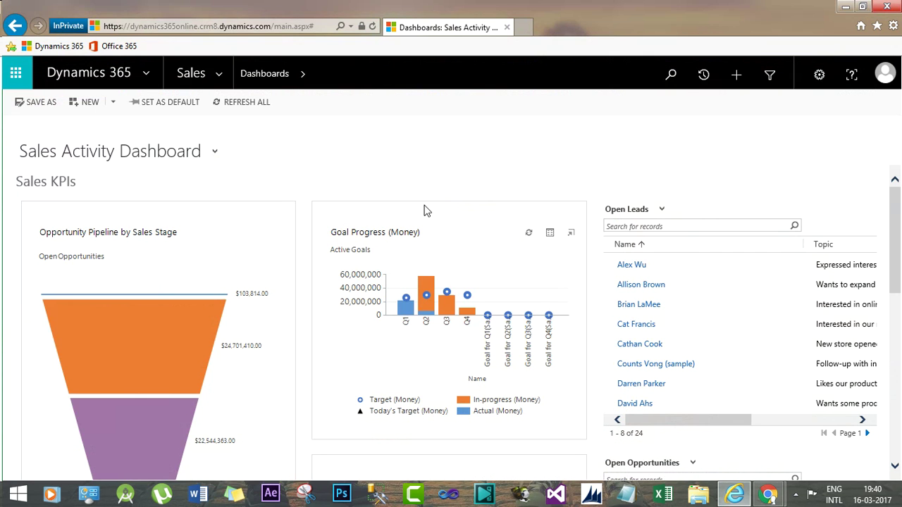
left_click(220, 78)
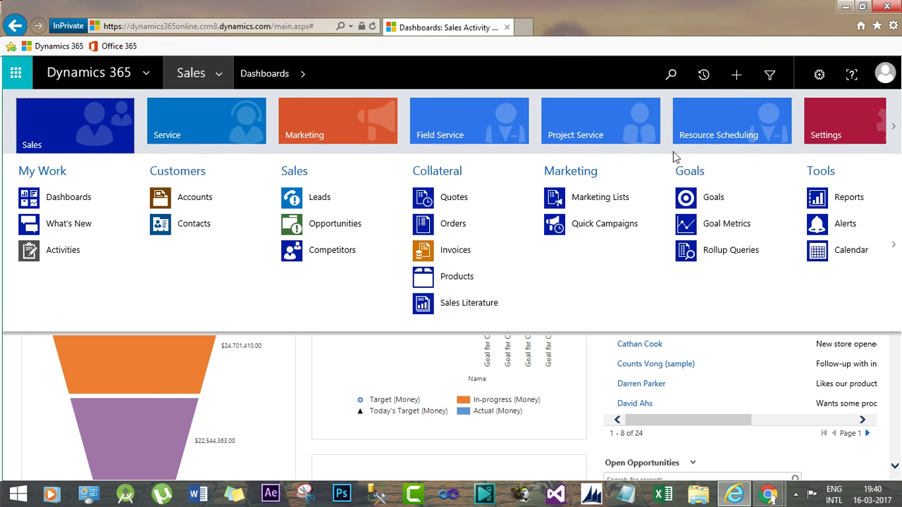
left_click(823, 125)
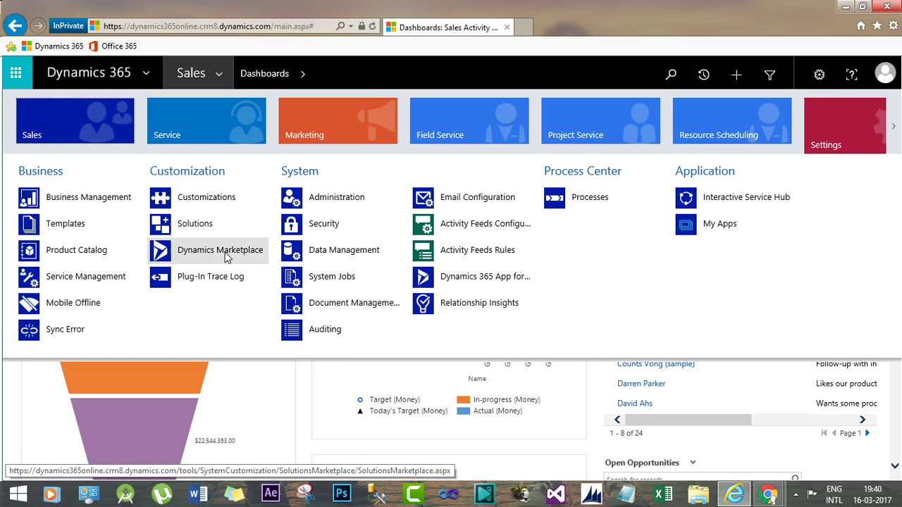
Open Customizations and show the Default Solution's list of processes
left_click(217, 200)
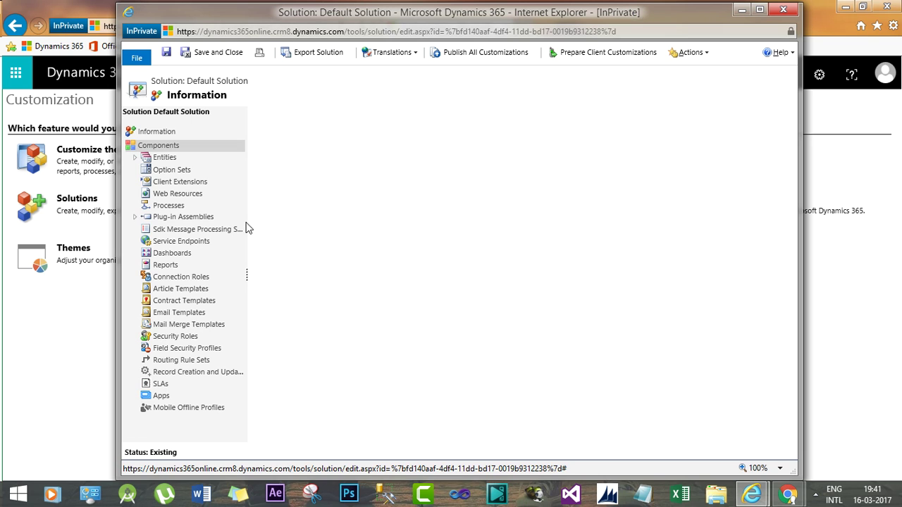
left_click(169, 206)
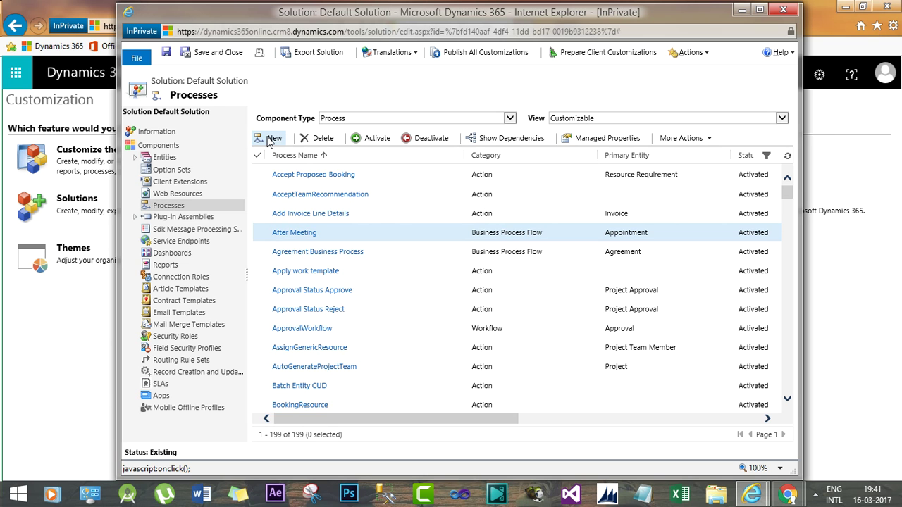
Start a new process named 'Action Test' with category Action and entity None (global)
left_click(271, 139)
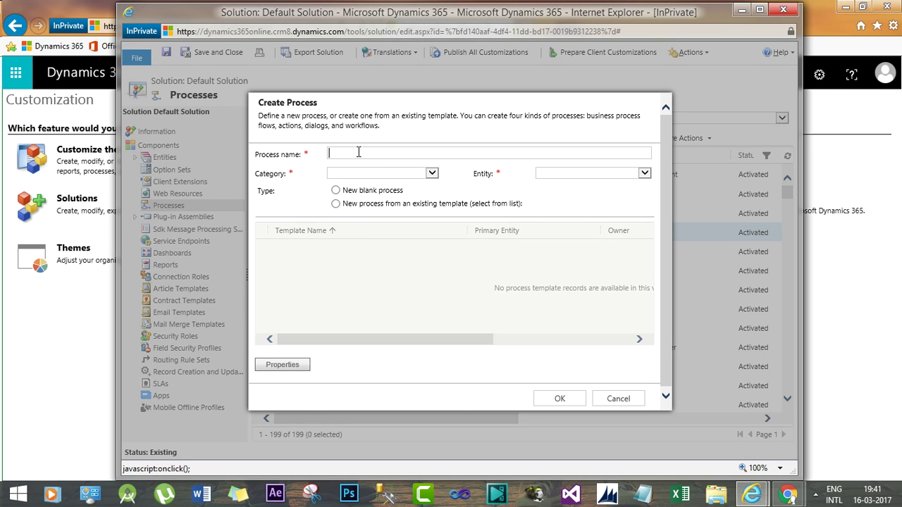
type("Action Test")
left_click(431, 174)
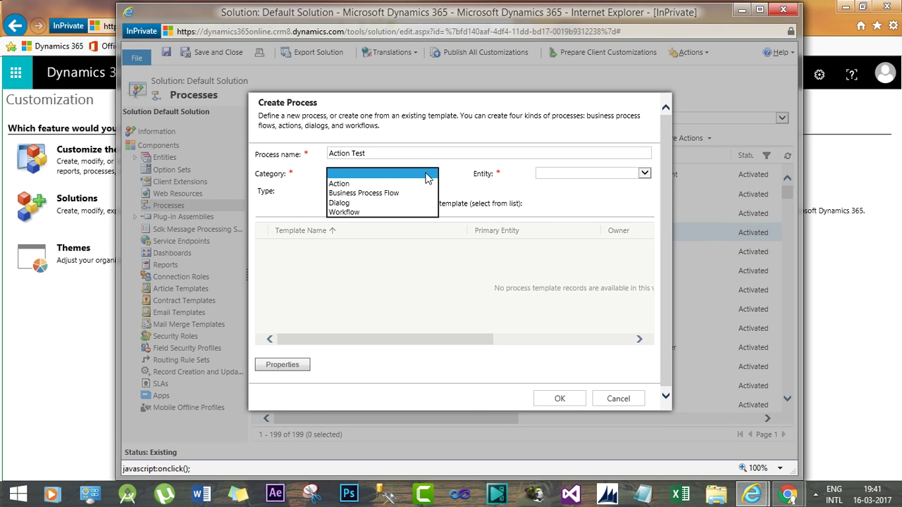
left_click(384, 181)
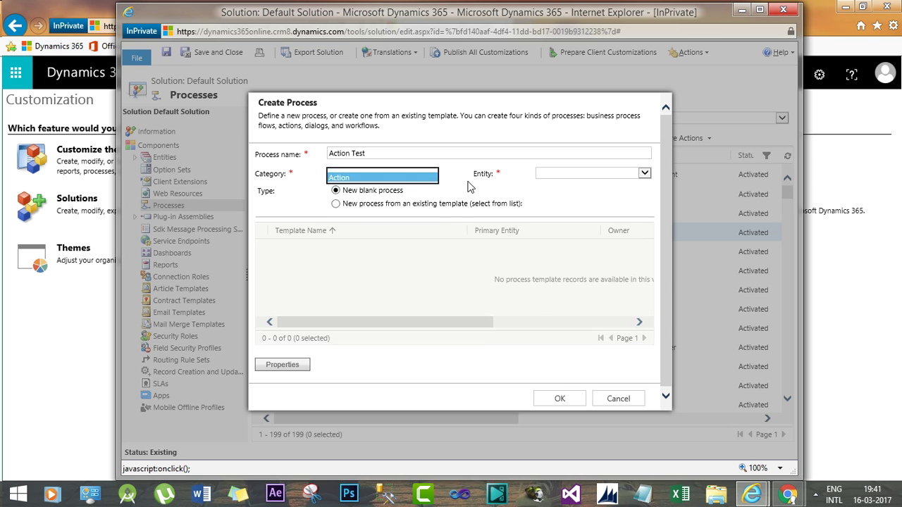
left_click(564, 175)
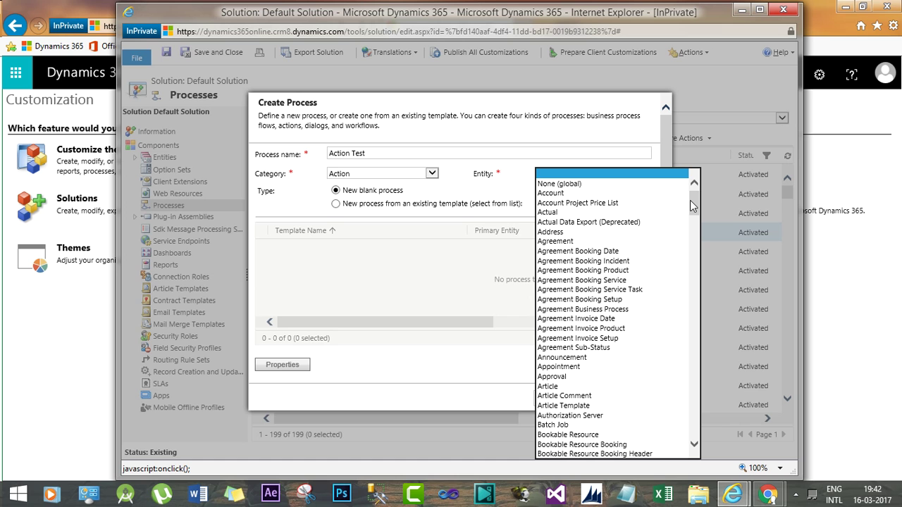
left_click(583, 185)
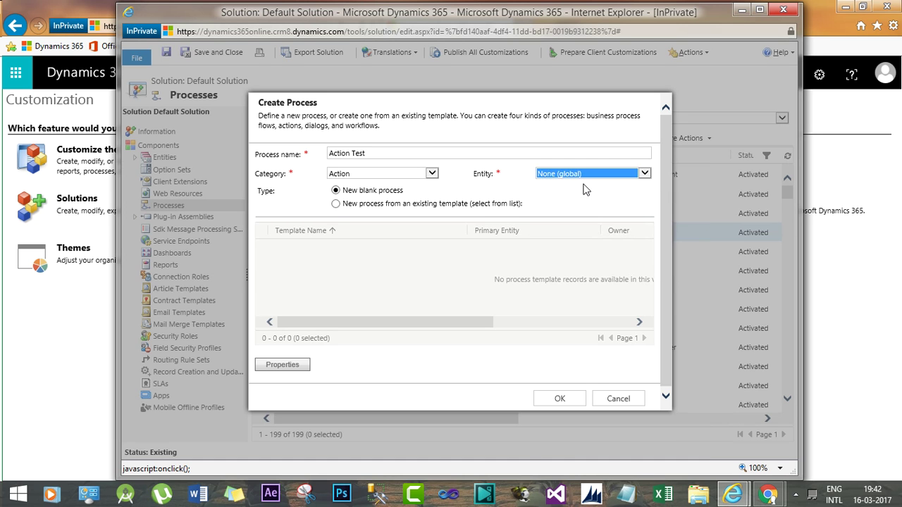
left_click(502, 165)
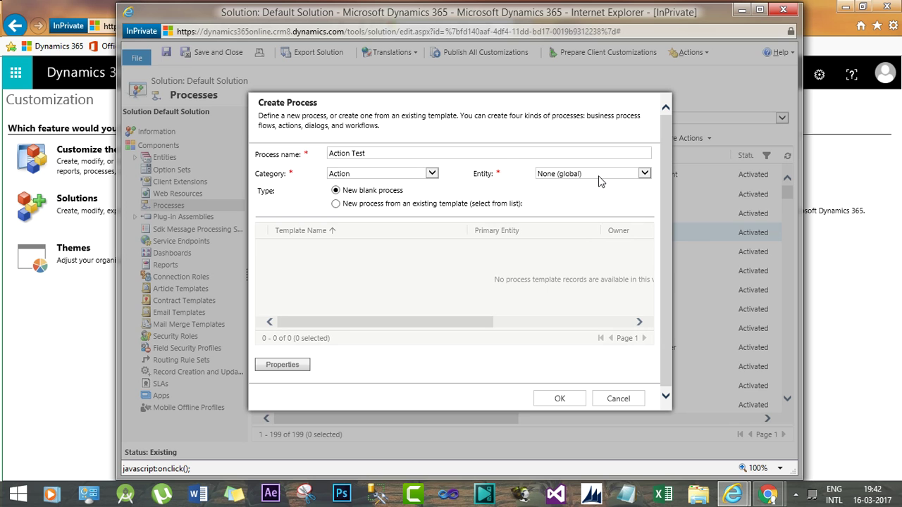
Cancel the Action Test process and start a new one named 'workflow' in the Workflow category
left_click(618, 399)
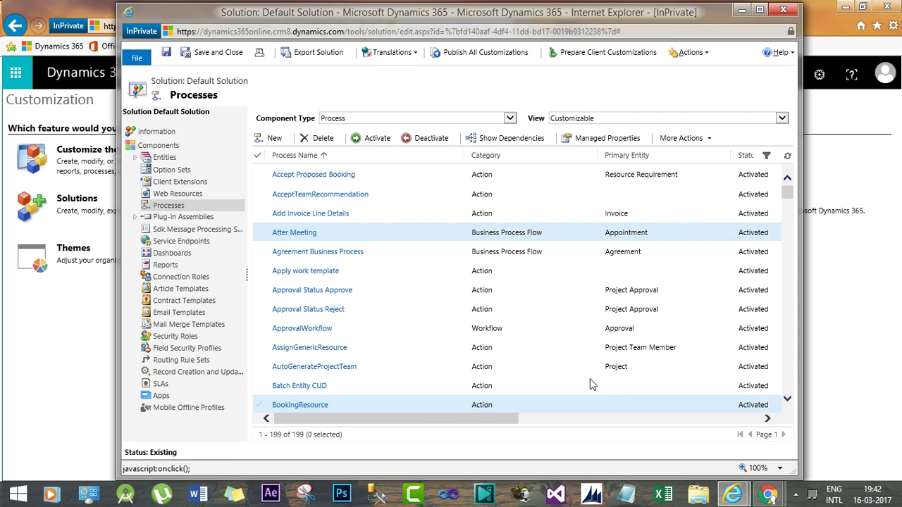
left_click(274, 140)
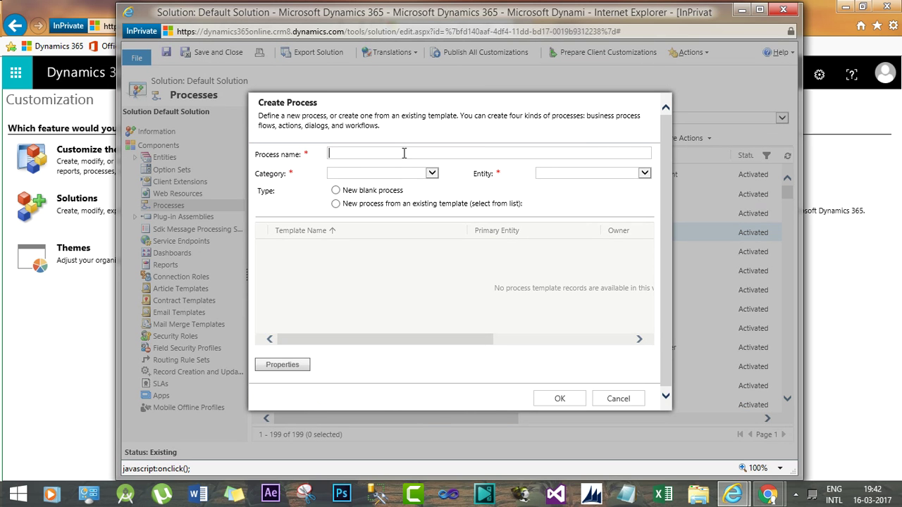
type("workflow")
left_click(430, 174)
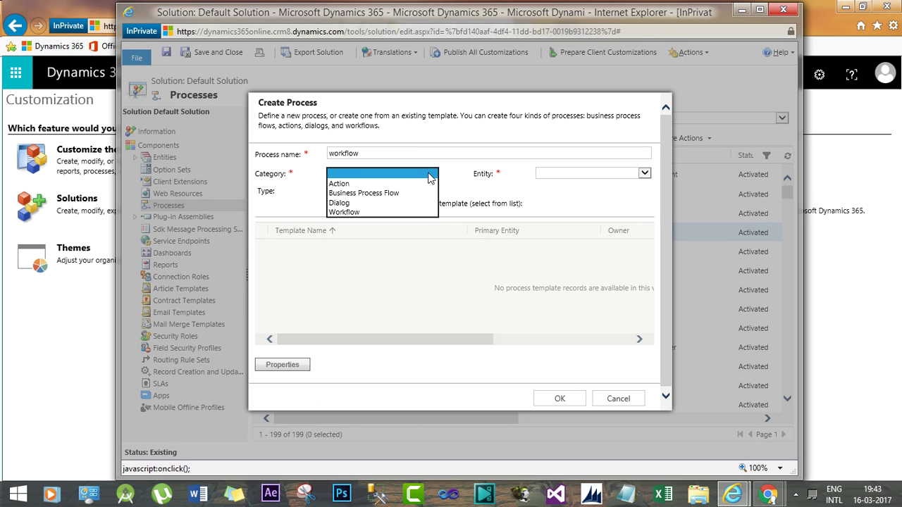
left_click(362, 213)
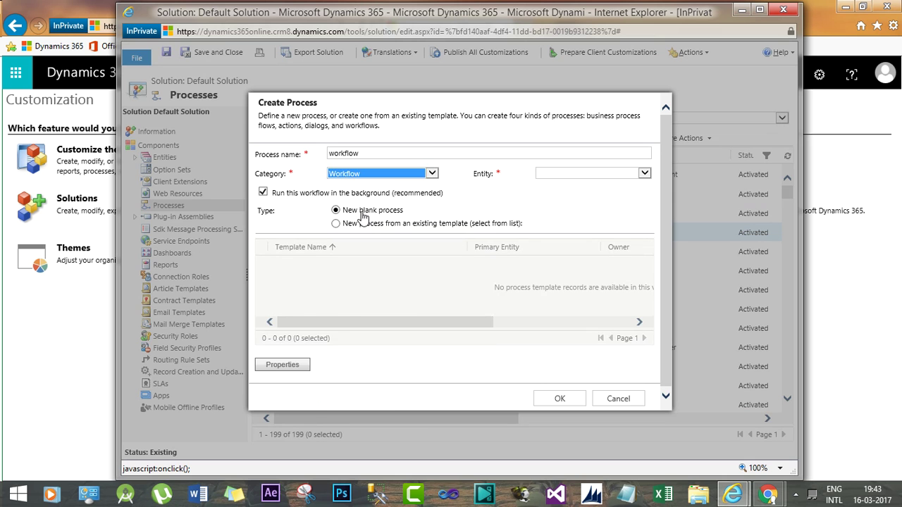
Browse the Entity list for the workflow and close it without choosing an entity
left_click(644, 174)
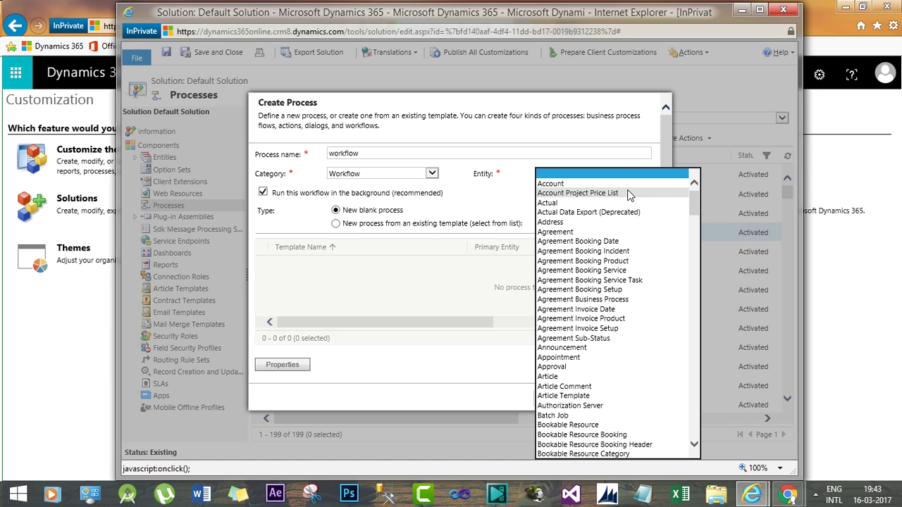
left_click_drag(695, 208, 693, 267)
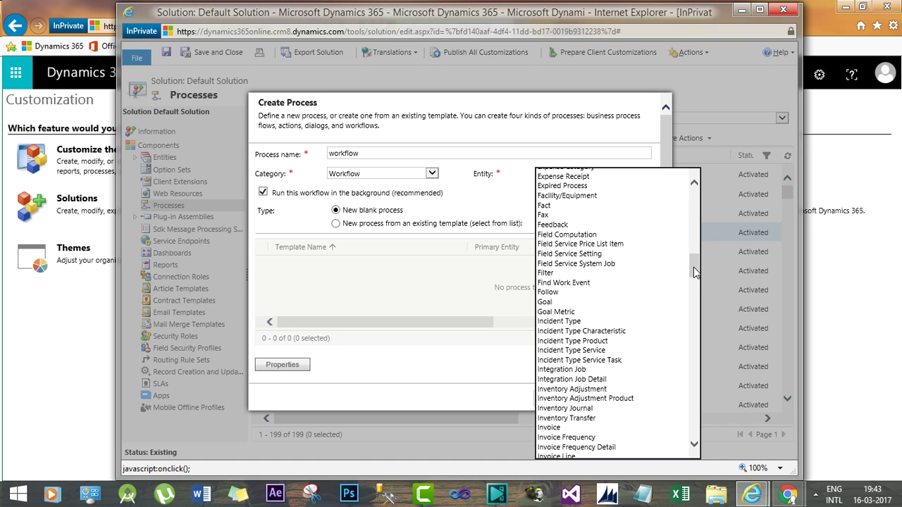
mouse_move(695, 273)
left_mouse_down()
mouse_move(760, 277)
mouse_move(700, 276)
left_mouse_up()
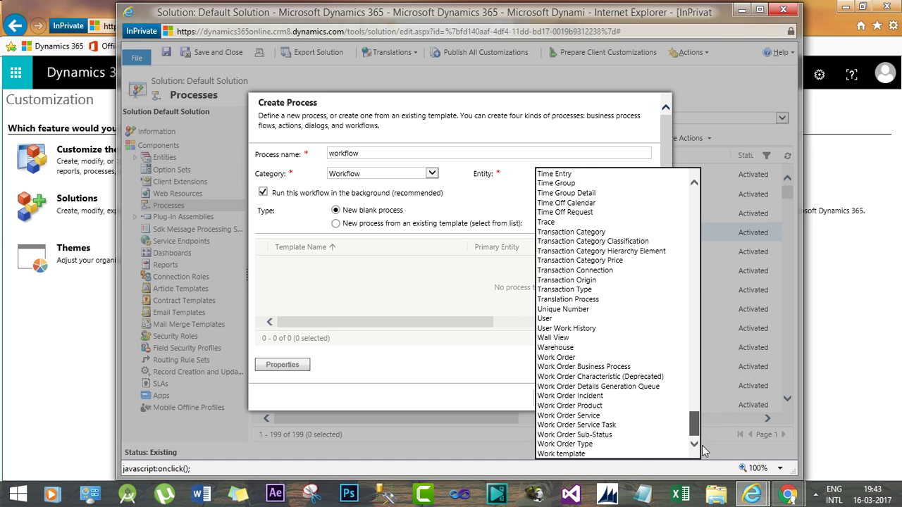
left_click_drag(694, 423, 694, 194)
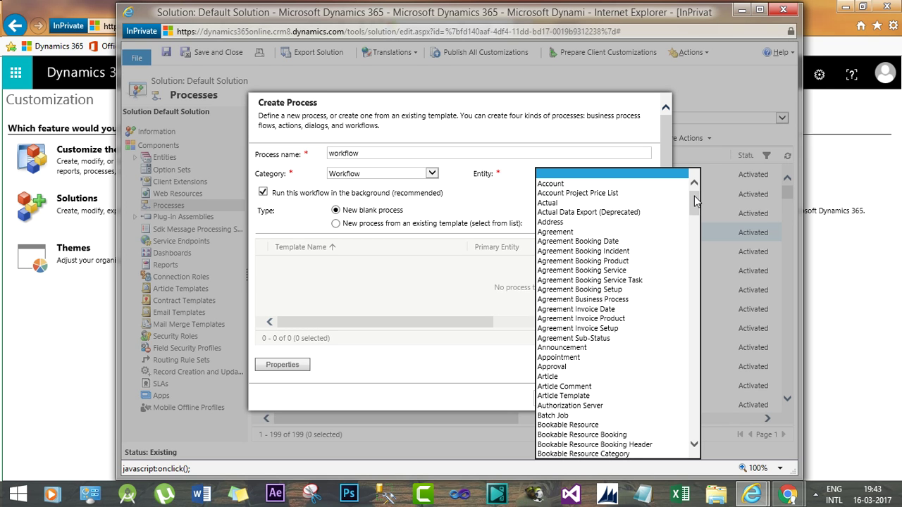
left_click_drag(694, 195, 701, 167)
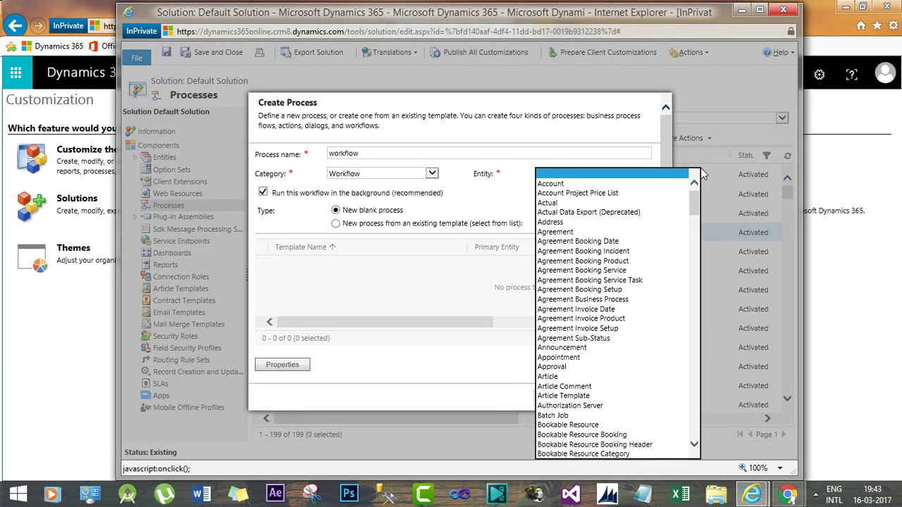
left_click(632, 107)
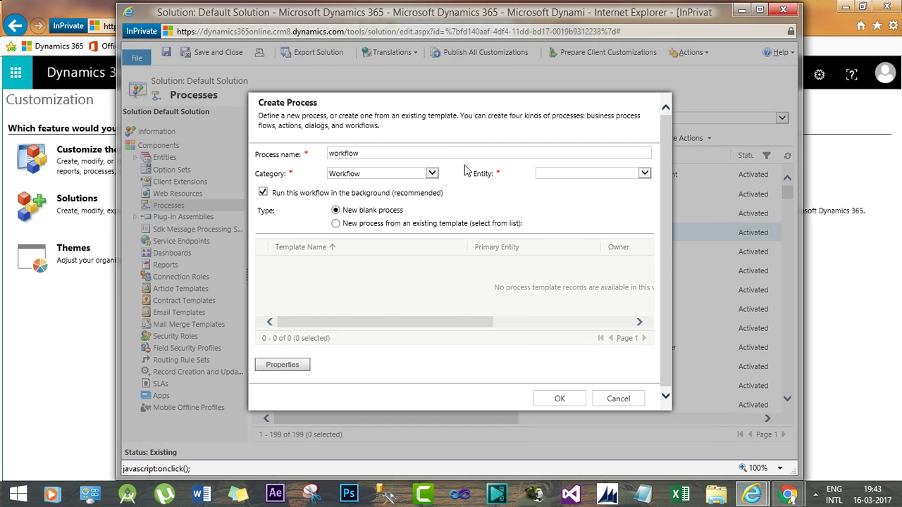
Change the 'workflow' process to category Action with entity None (global) and create it
left_click(433, 173)
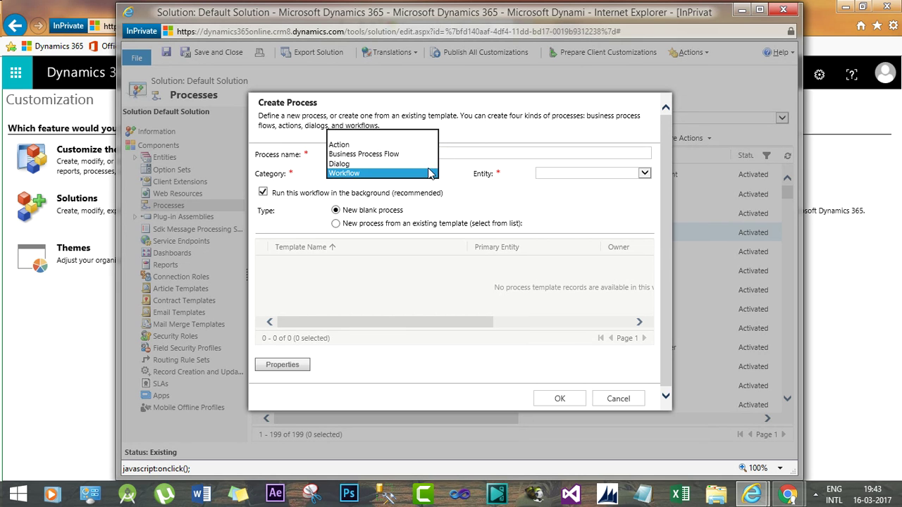
left_click(342, 144)
left_click(556, 173)
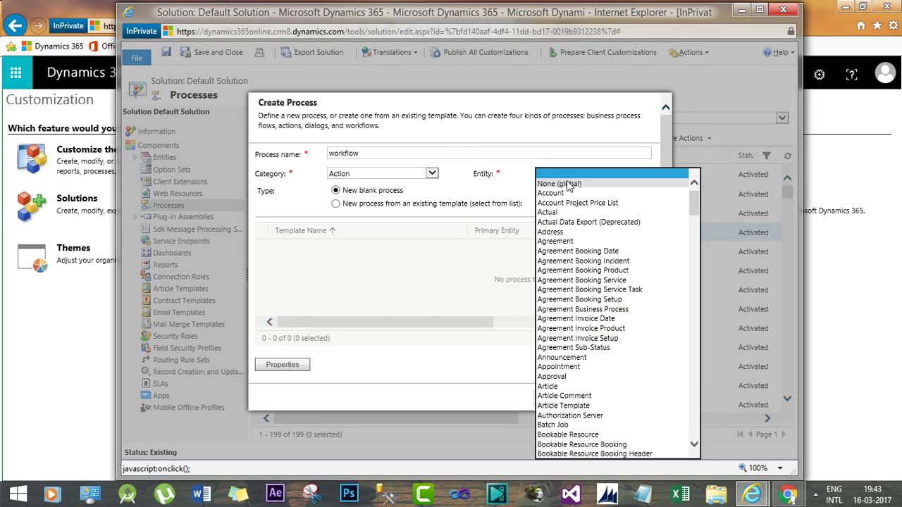
left_click(574, 184)
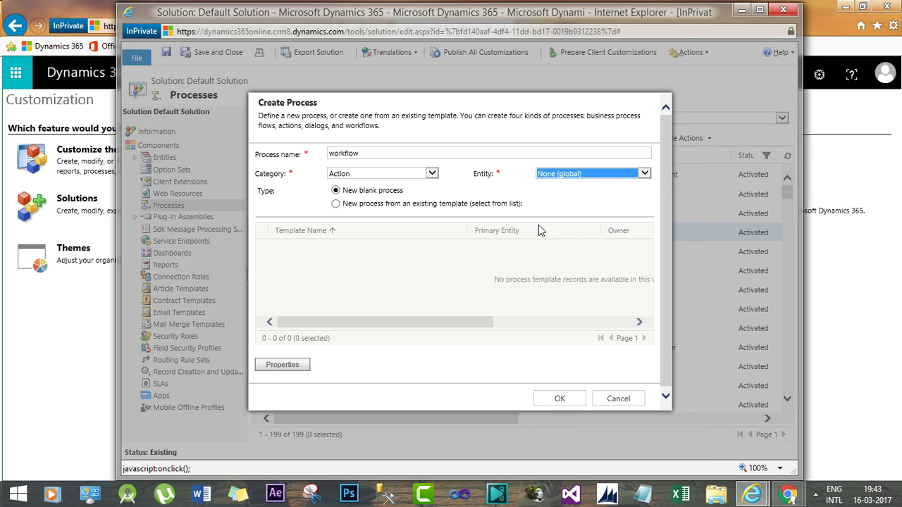
left_click(563, 403)
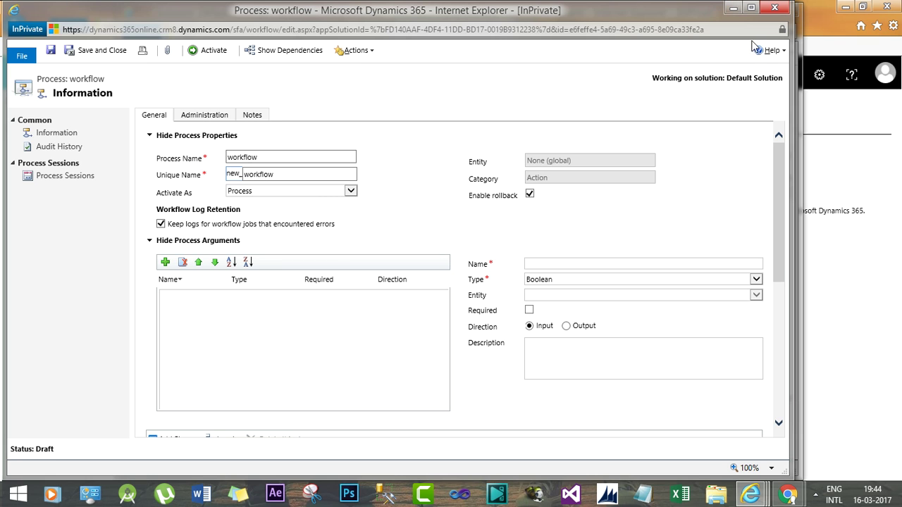
Maximize the workflow Action form, scroll to its step designer, then close it
left_click(751, 8)
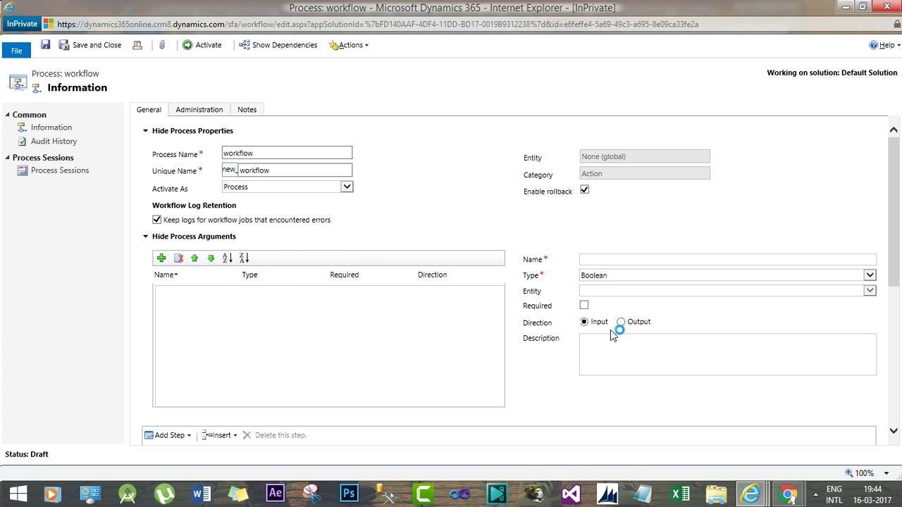
scroll(892, 195, "down", 3)
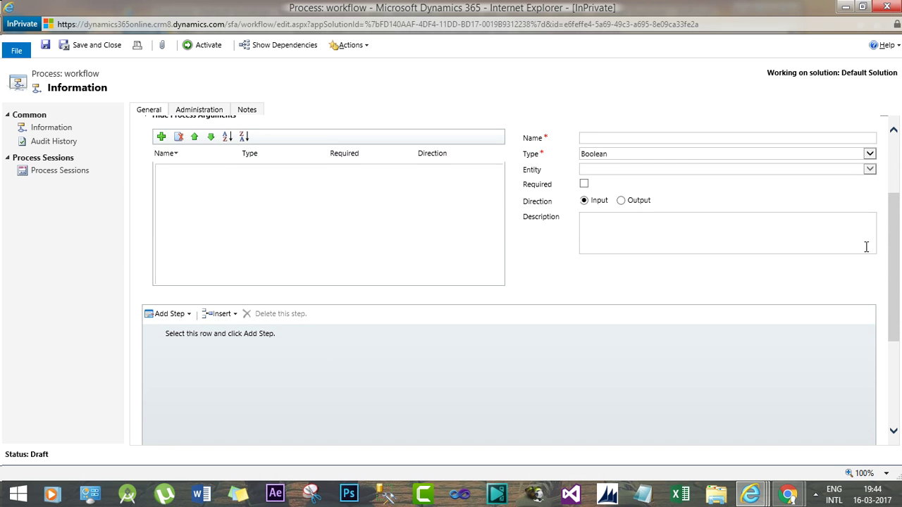
left_click(886, 7)
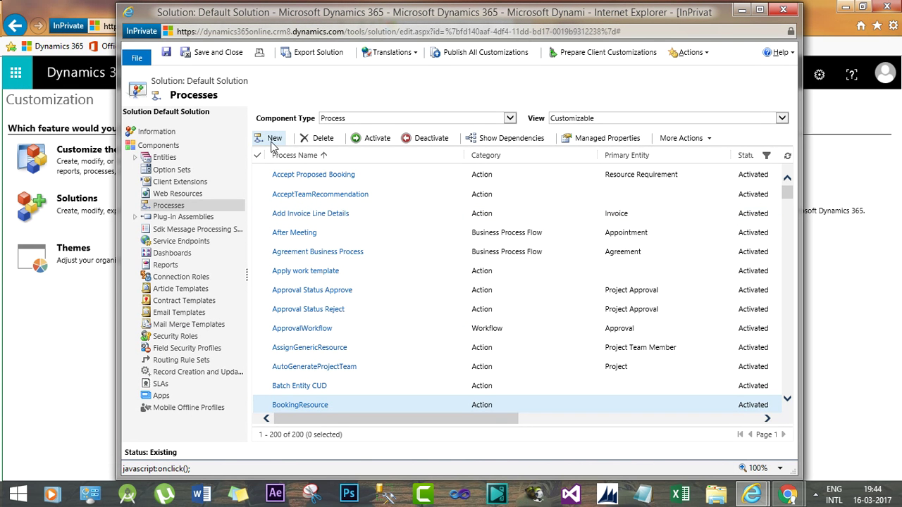
Create a new Workflow process named 'wf' on the Account entity
left_click(273, 139)
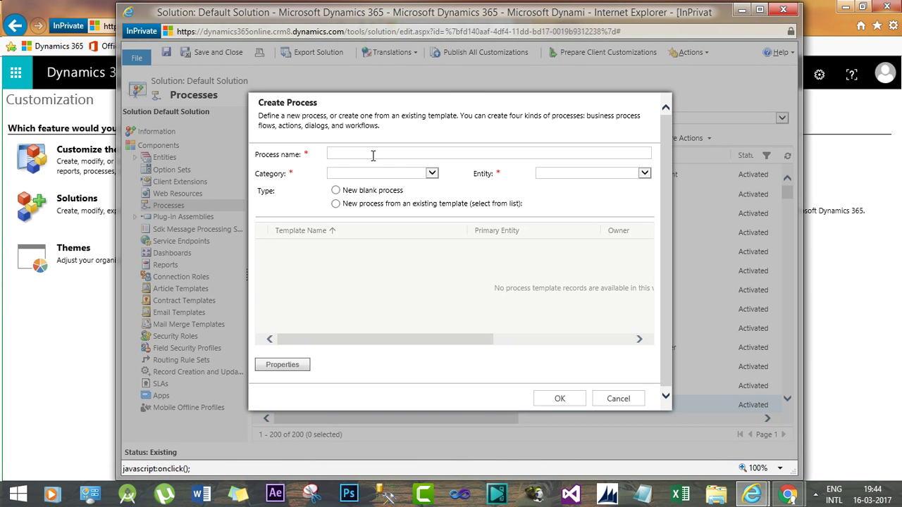
type("wf")
left_click(373, 172)
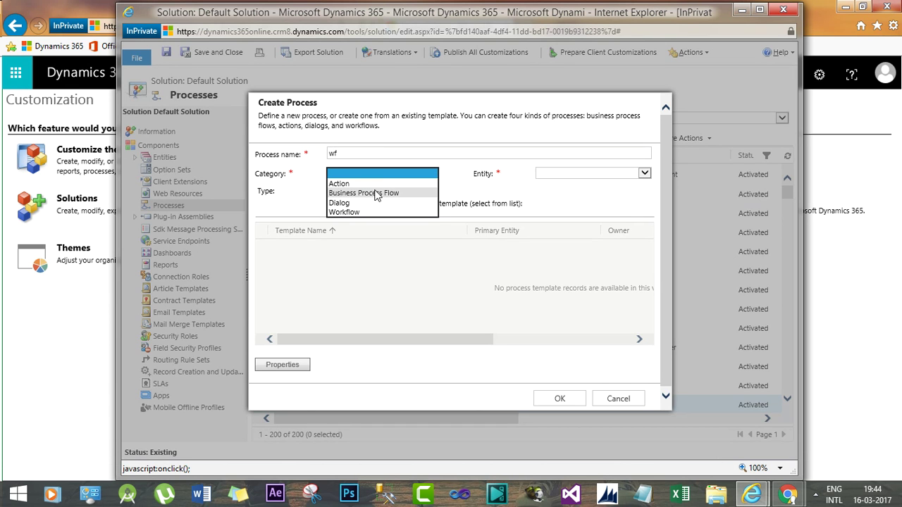
left_click(373, 213)
left_click(558, 173)
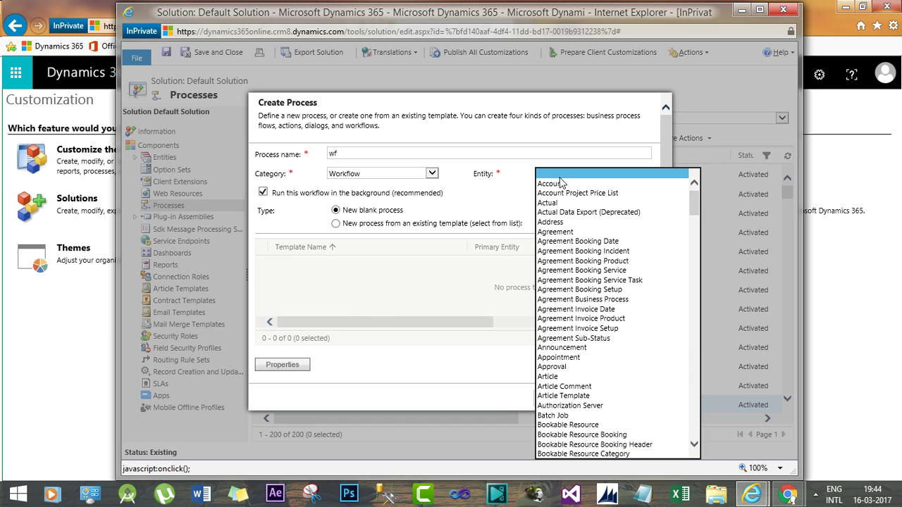
left_click(564, 204)
left_click(566, 174)
left_click(552, 154)
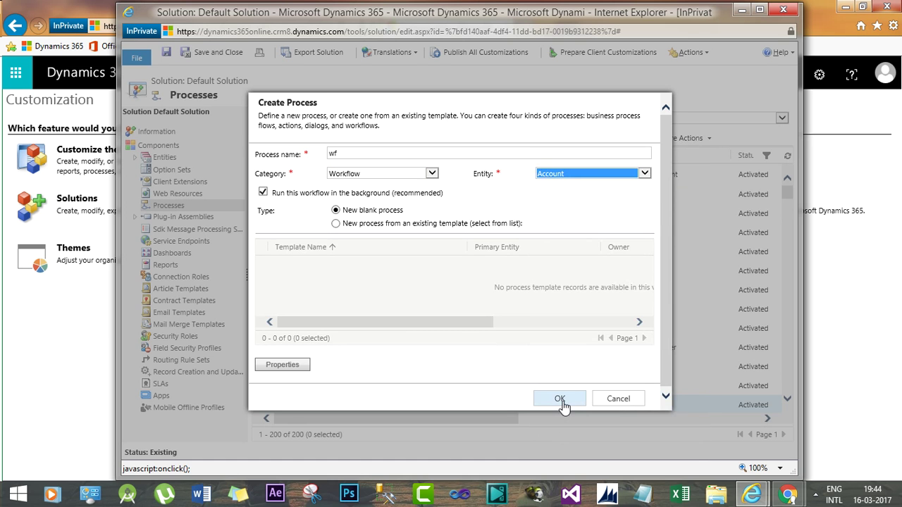
left_click(560, 399)
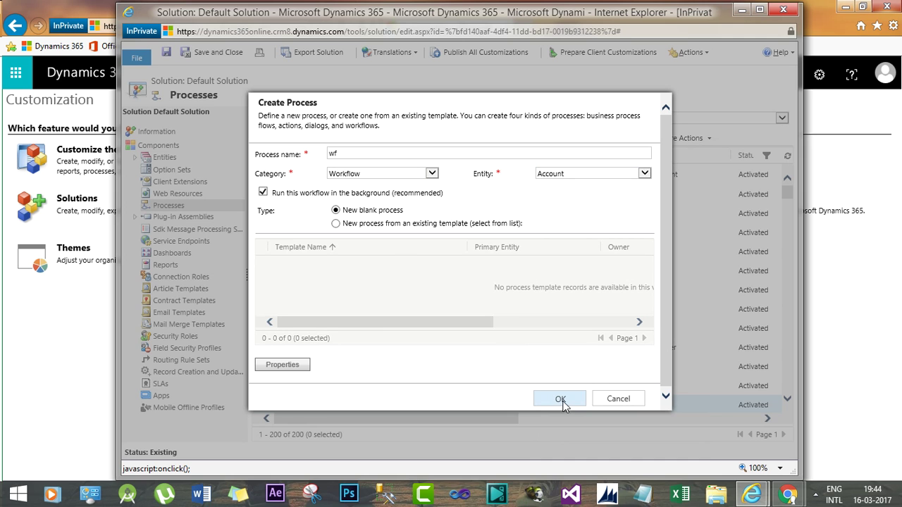